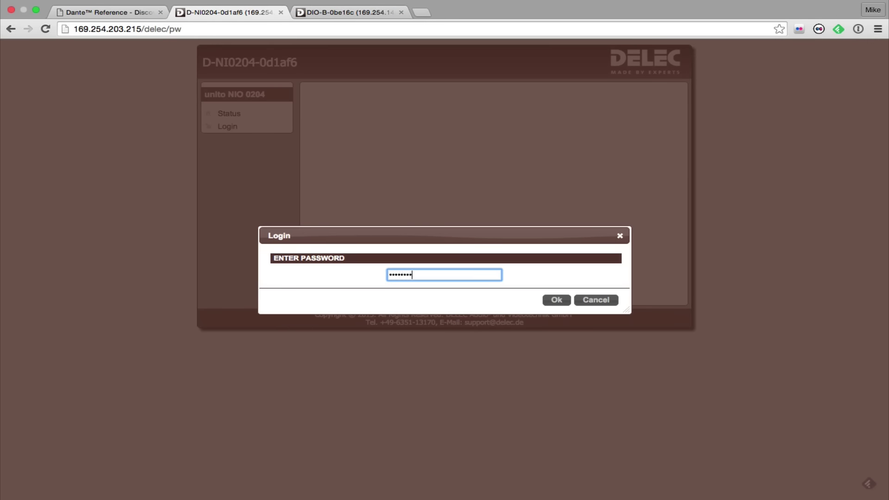
- Log in to the NI0204 with the device password to reach its Inputs page
key(Return)
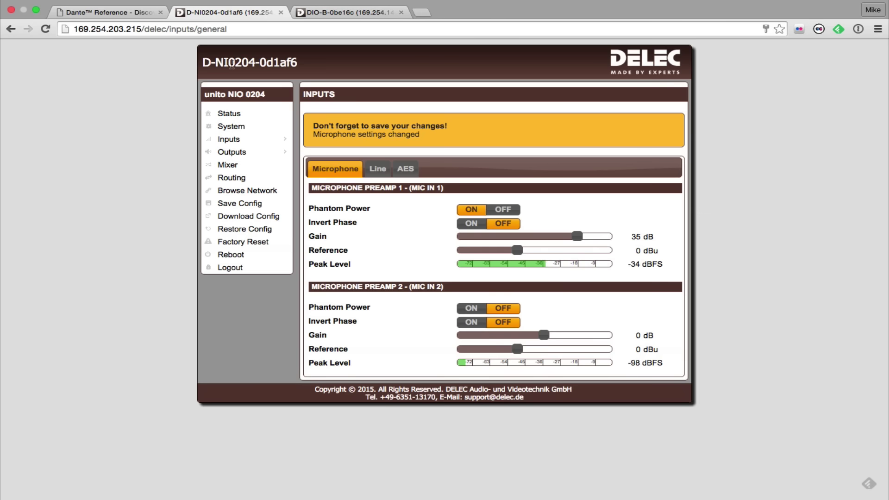
- Review the NI0204 Status overview, then bring up its System General settings
click(237, 116)
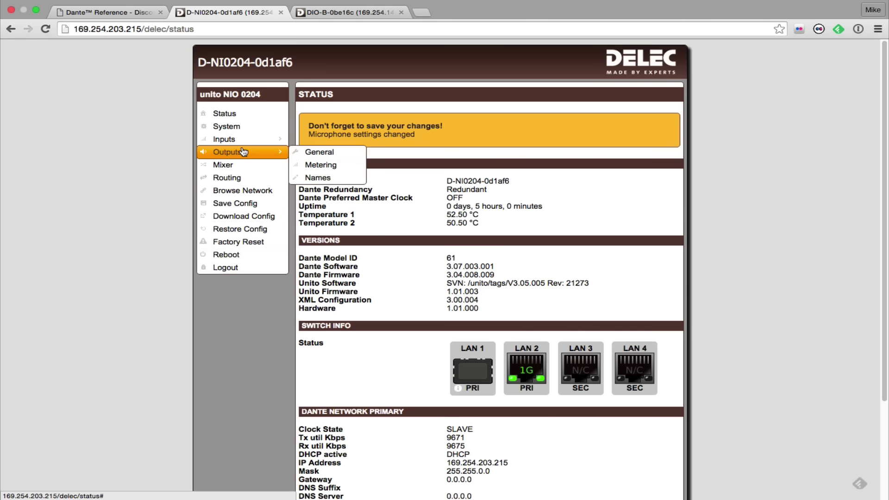
click(236, 129)
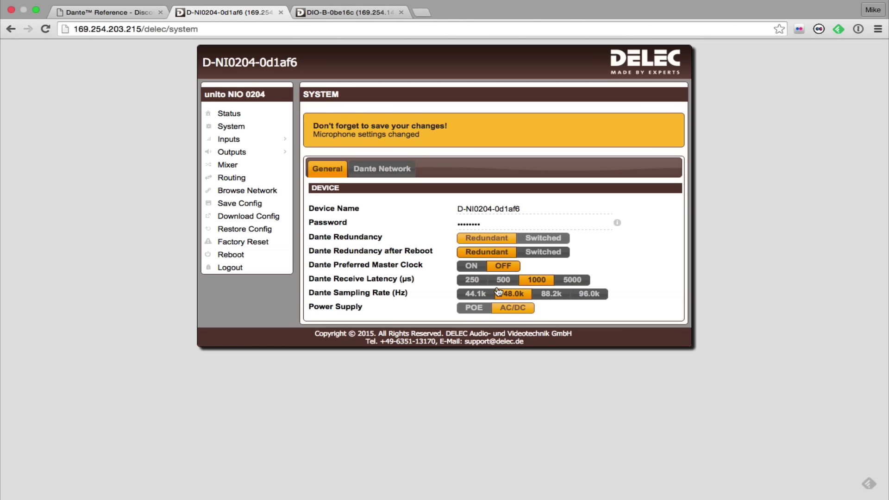
- Keep the Dante sampling rate at 48.0k and return to the Inputs General page
click(463, 298)
click(245, 143)
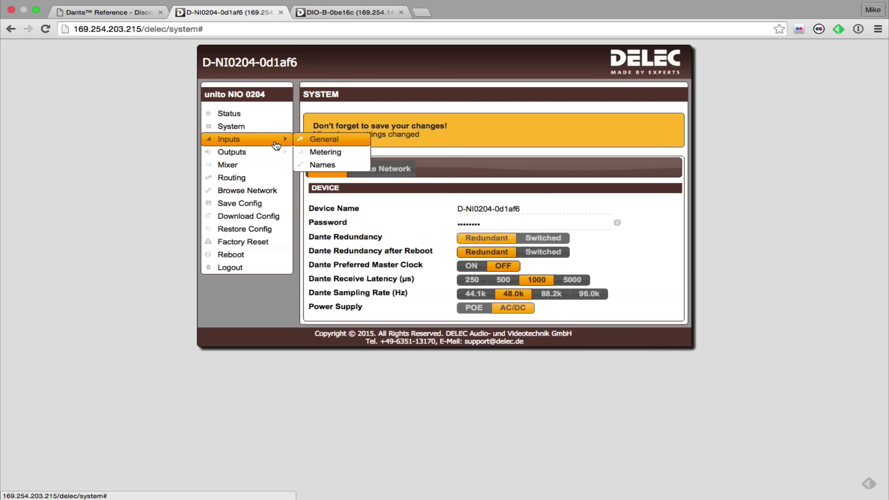
click(326, 141)
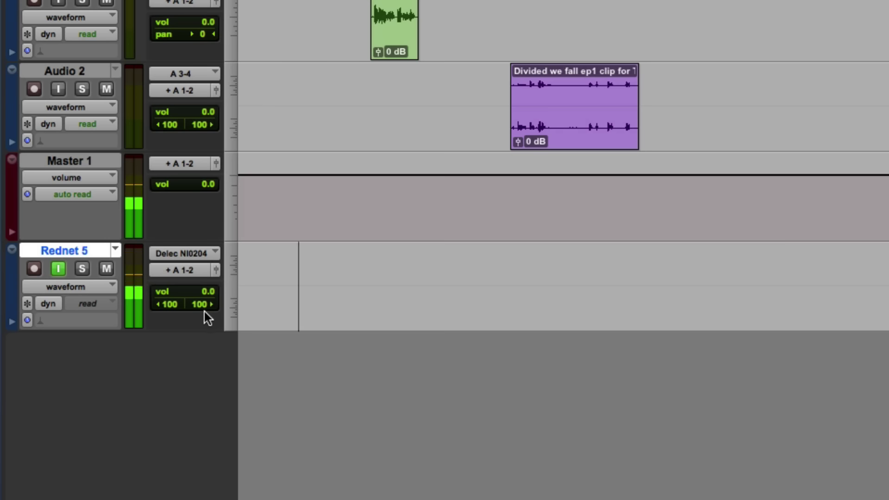
- Show the Rednet 5 track's input choices in Pro Tools to check Delec NI0204
click(200, 254)
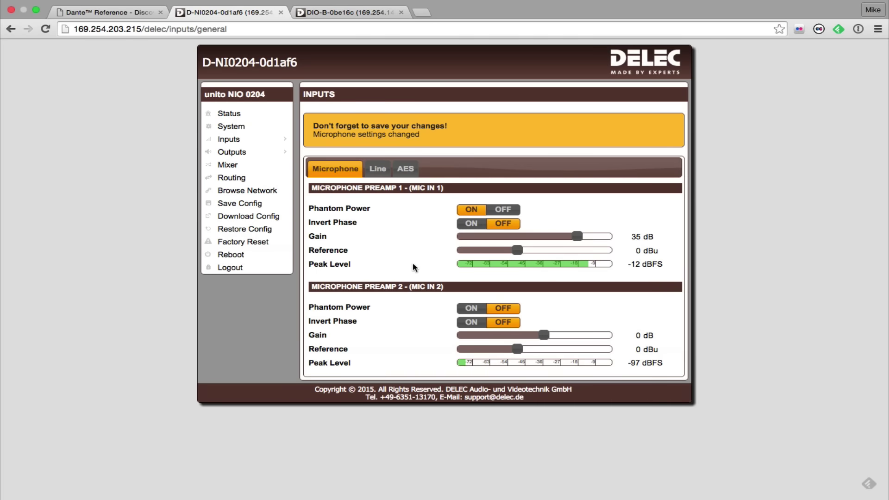
- Adjust the Line 1 reference level on the Line tab and save the configuration
click(376, 168)
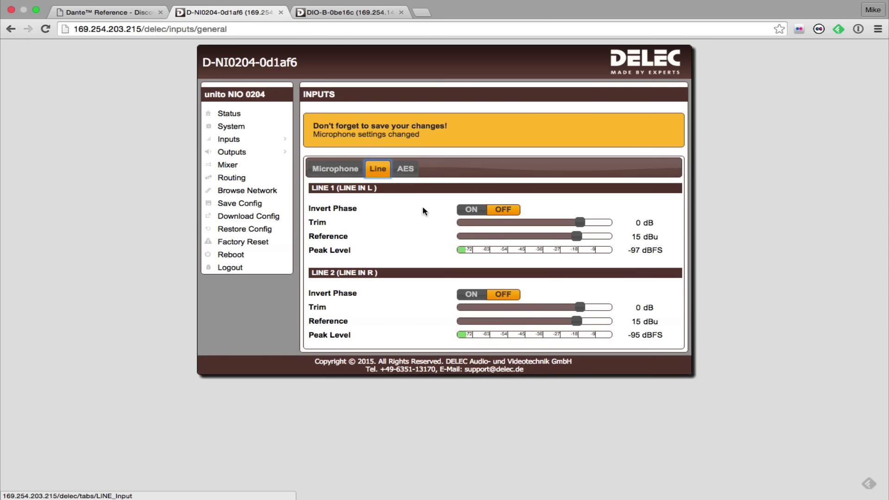
click(578, 236)
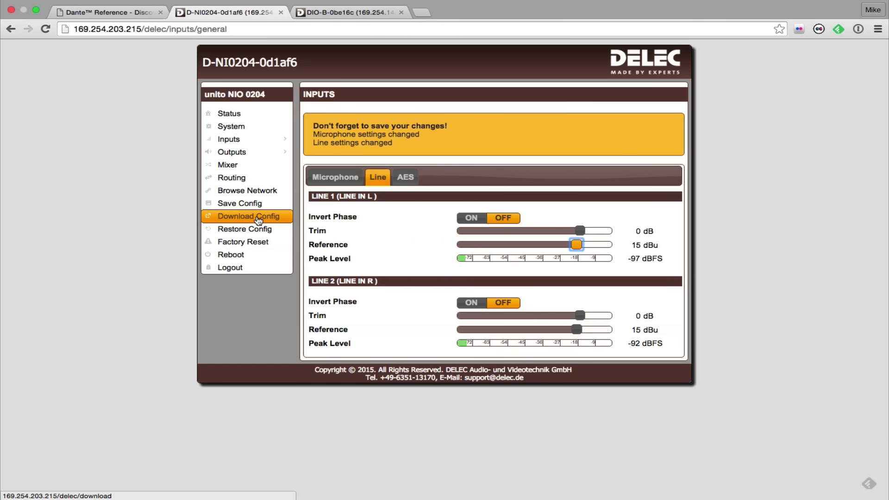
click(235, 207)
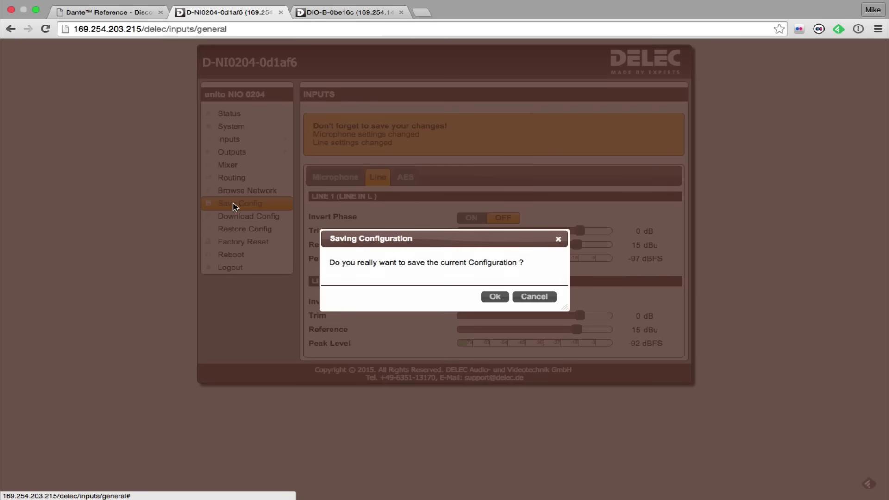
click(494, 297)
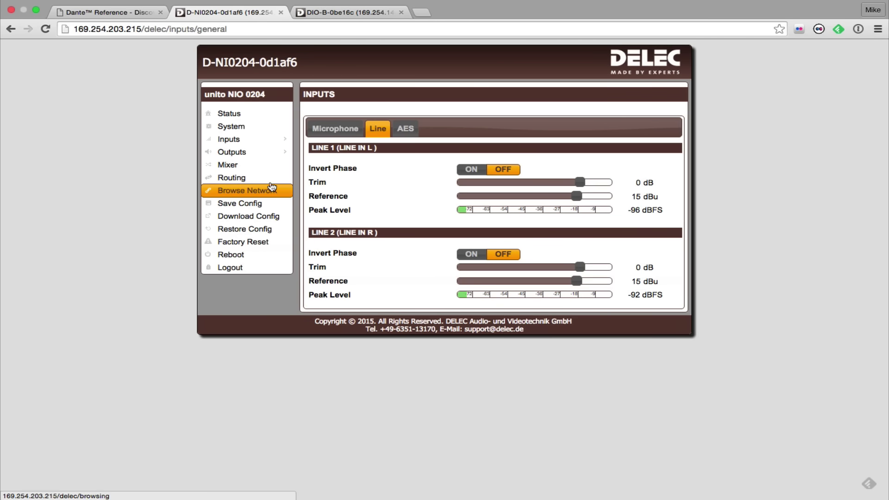
- Review the Microphone, Line and AES input tabs, ending on AES trims at 0 dB
click(235, 139)
click(348, 129)
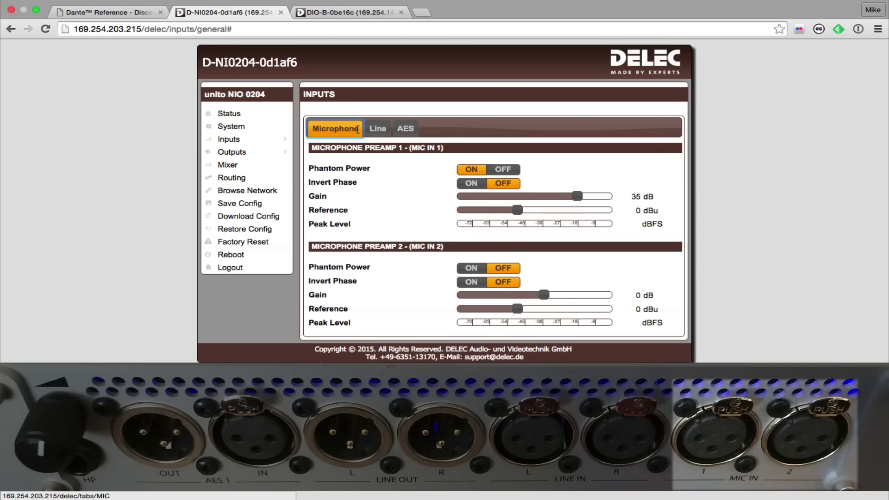
click(373, 130)
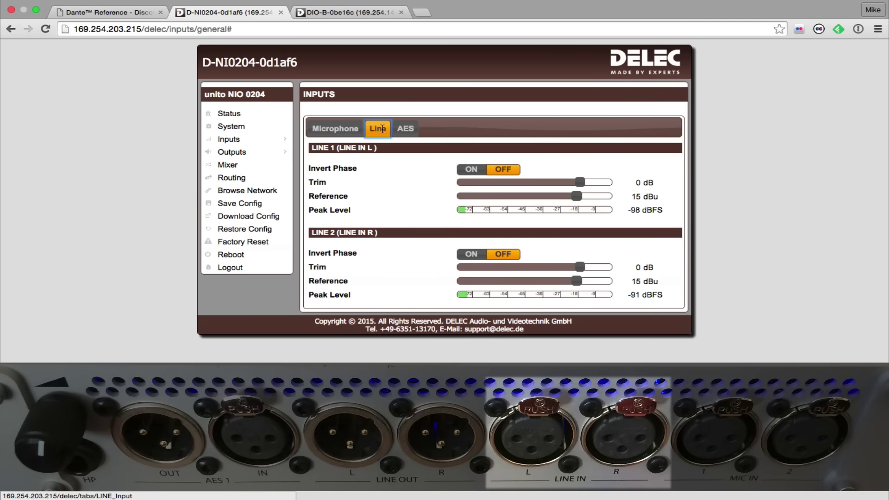
click(403, 129)
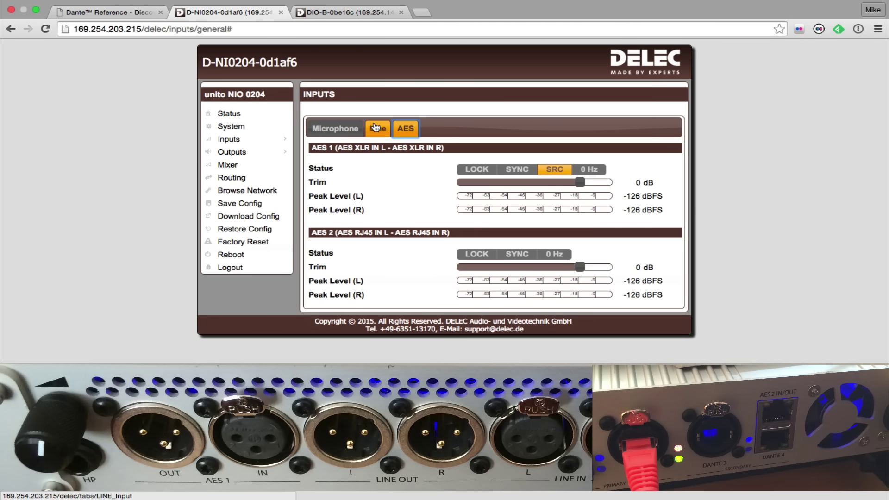
- Review the Outputs General, Line and AES tabs, showing both AES outputs Transparent at 0 dB
mouse_move(270, 154)
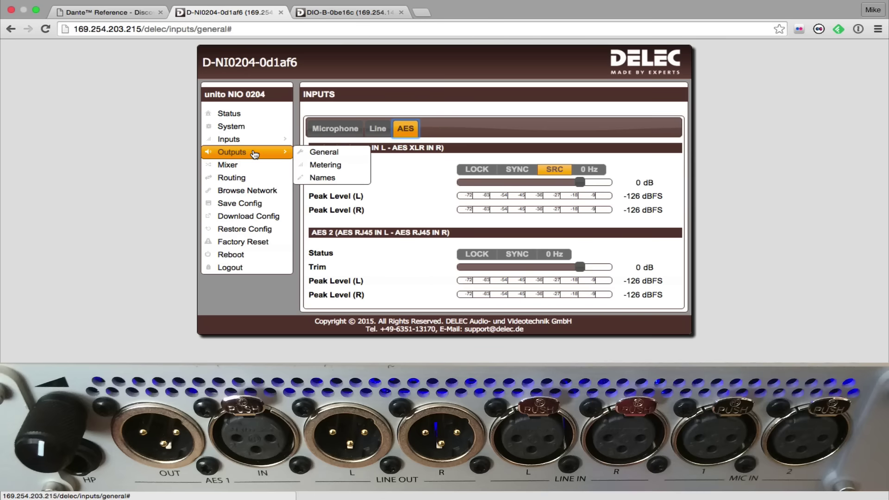
click(320, 151)
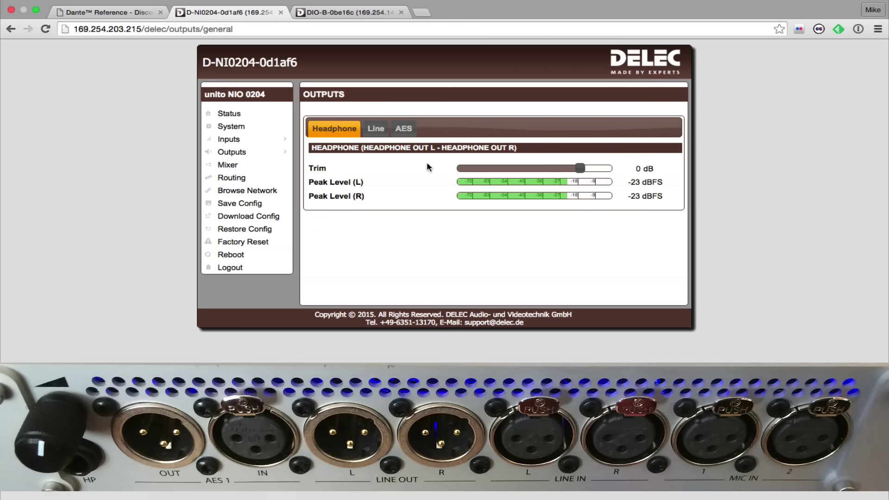
click(375, 129)
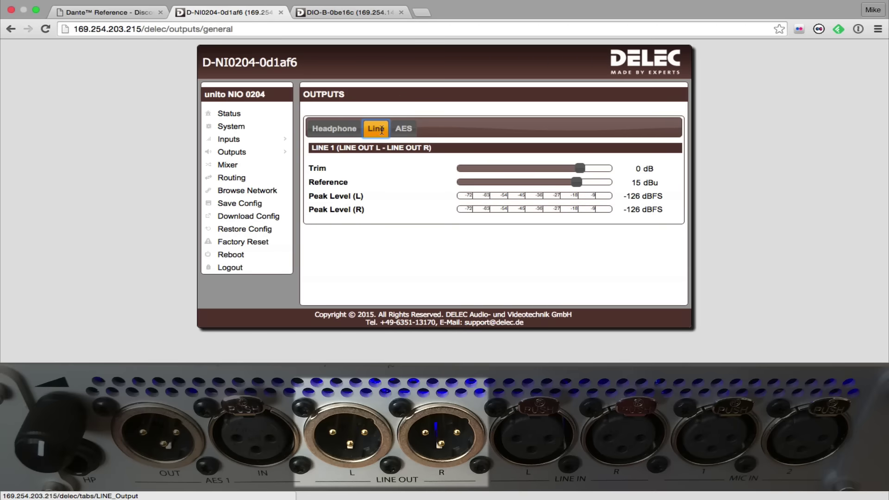
click(403, 129)
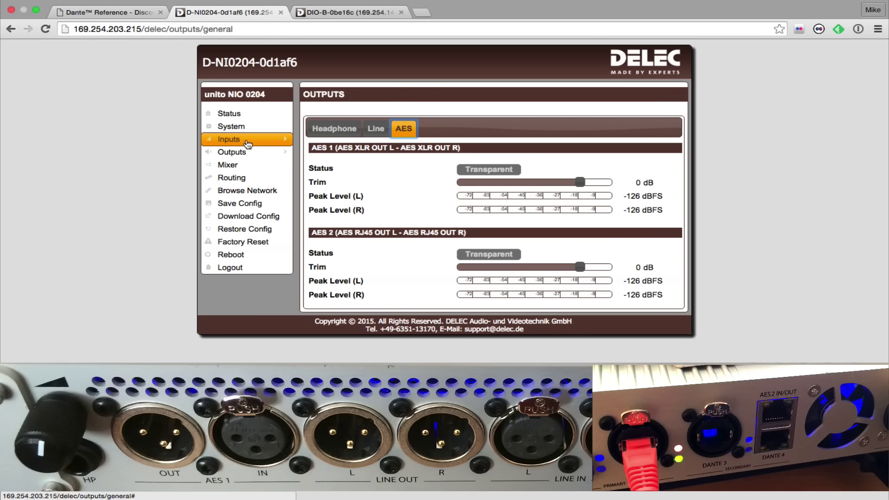
- Bring up the Mixer and scroll through the Headphone tab's input levels
click(247, 166)
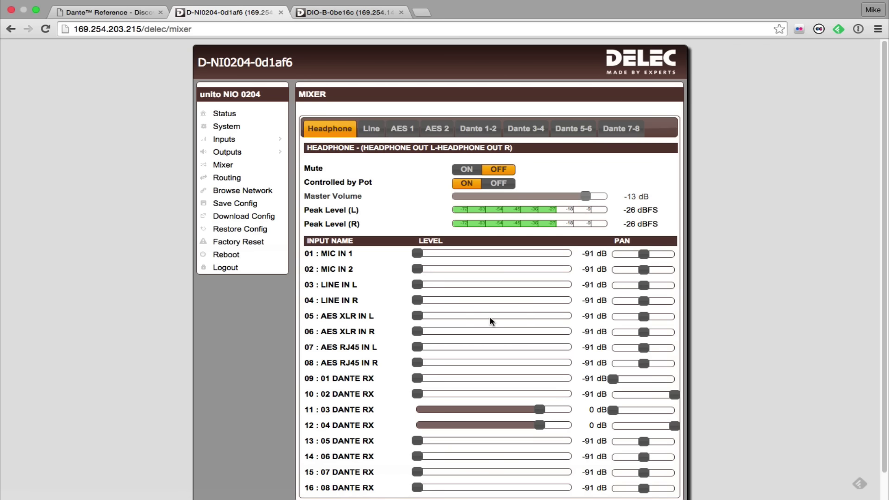
scroll(492, 321, down, 2)
scroll(492, 321, up, 1)
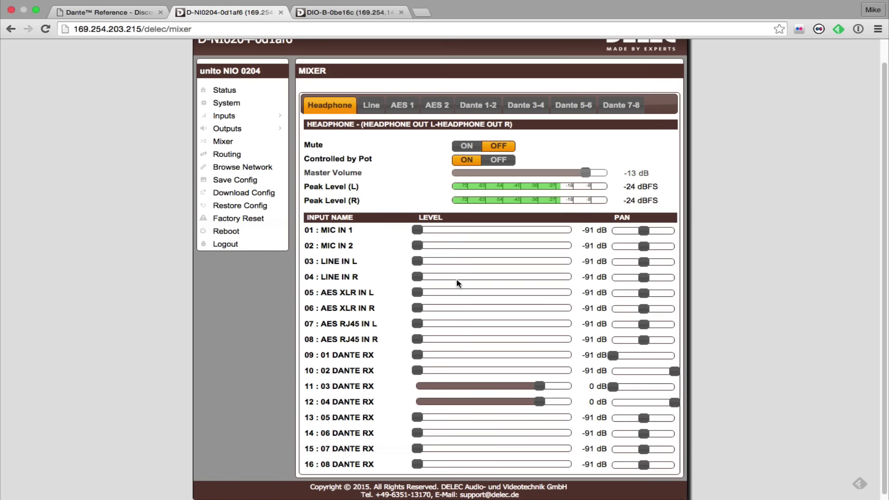
scroll(456, 301, down, 1)
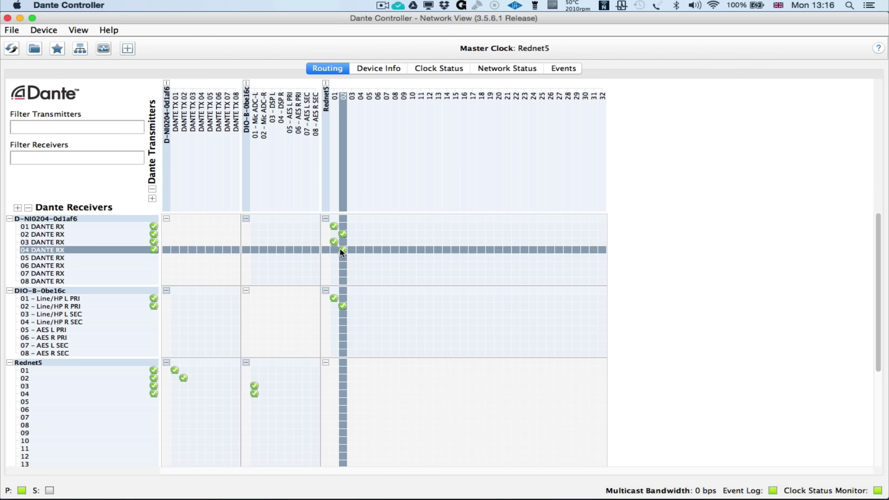
mouse_move(342, 251)
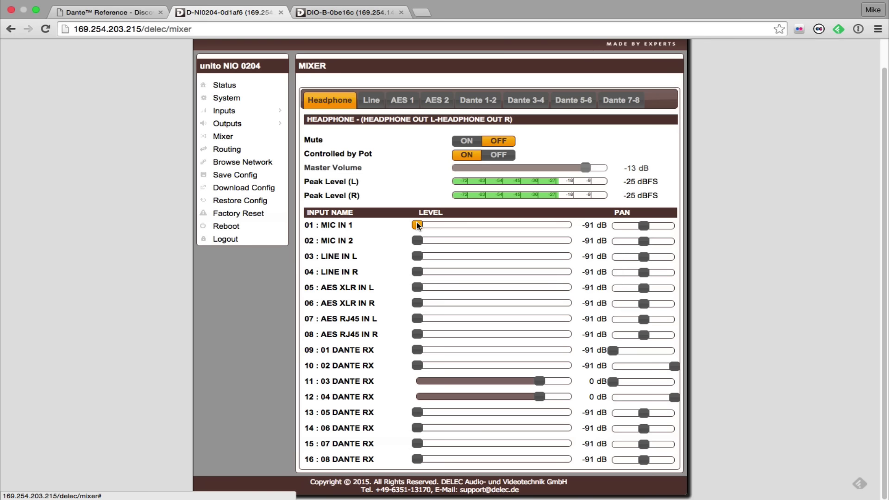
- Set 01 MIC IN 1 to about -14.7 dB, save, and turn pot control ON
drag(417, 225, 398, 231)
click(254, 175)
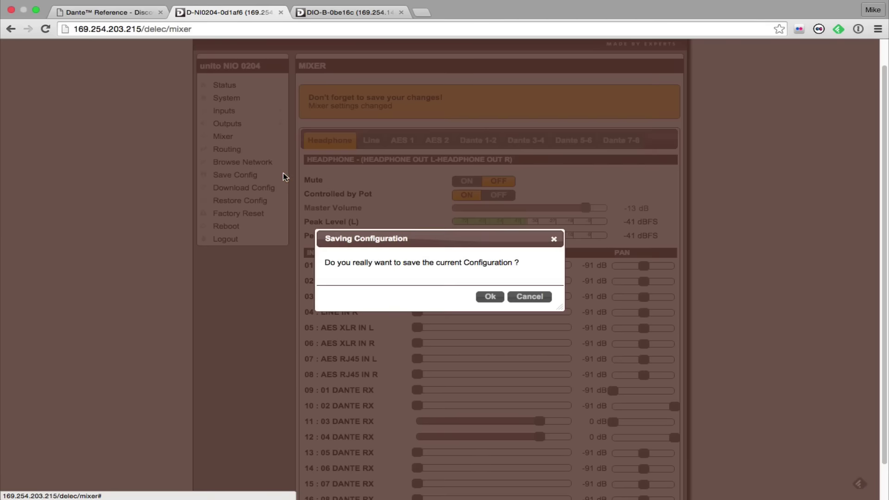
click(490, 297)
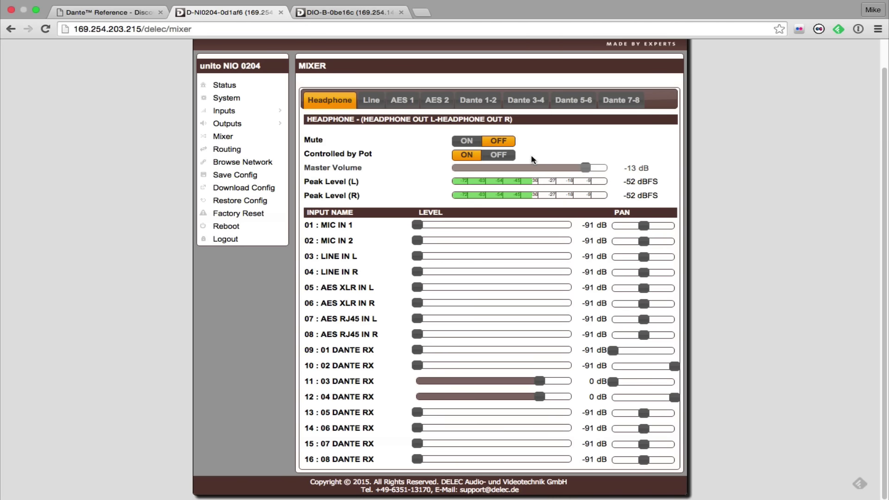
click(498, 156)
click(468, 156)
click(373, 102)
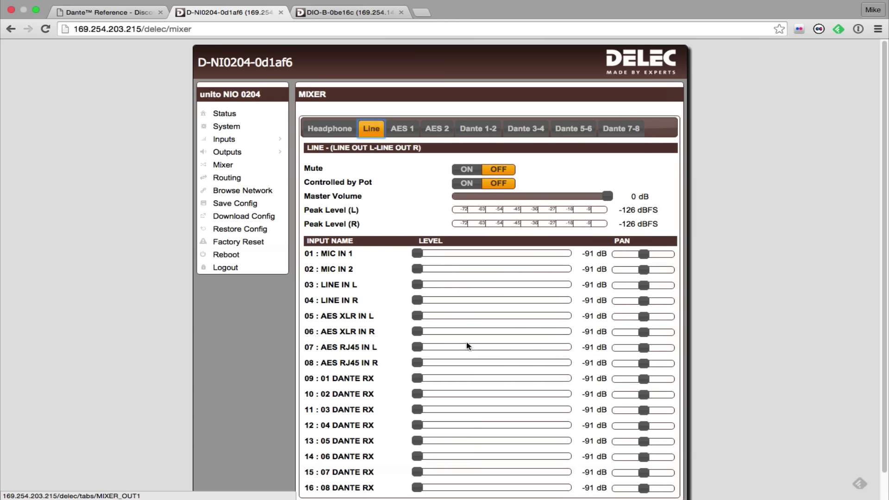
scroll(468, 360, down, 2)
scroll(468, 361, up, 2)
scroll(472, 268, down, 1)
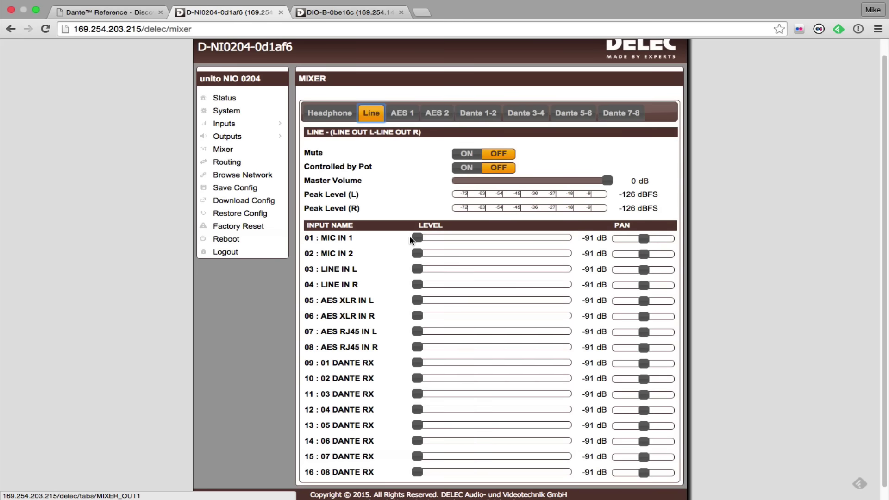
scroll(445, 342, down, 1)
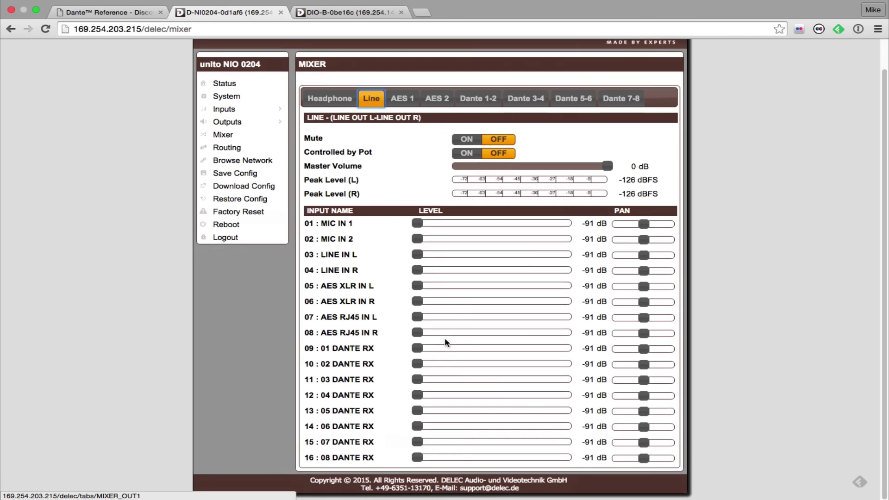
scroll(445, 342, up, 2)
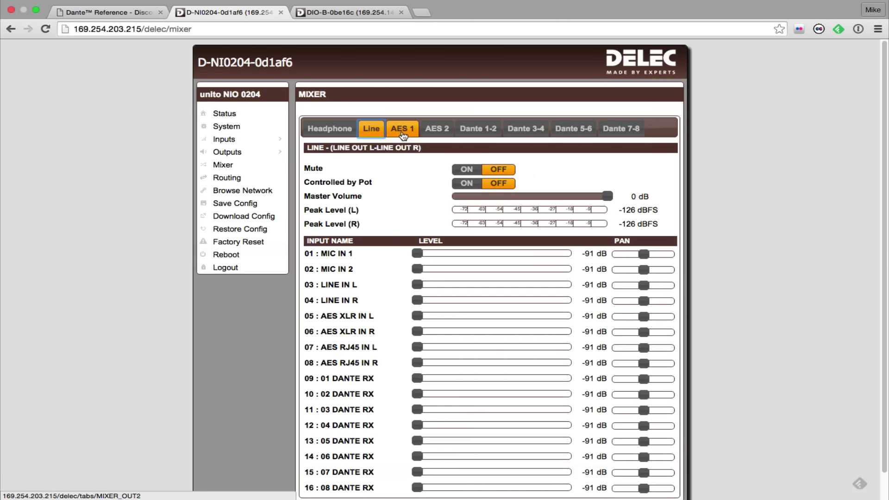
click(402, 133)
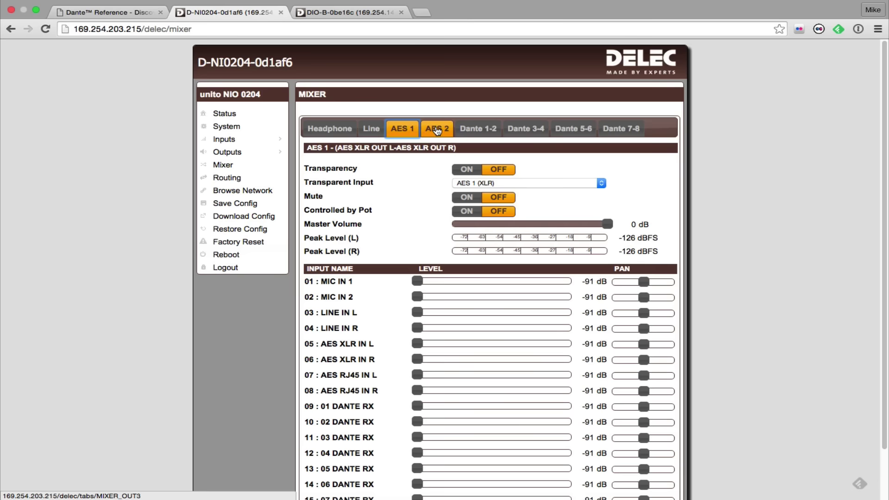
click(442, 130)
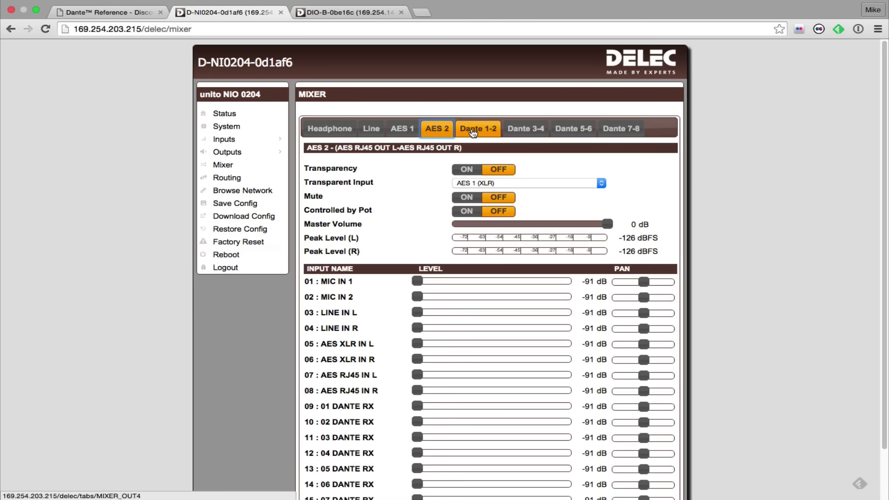
click(471, 129)
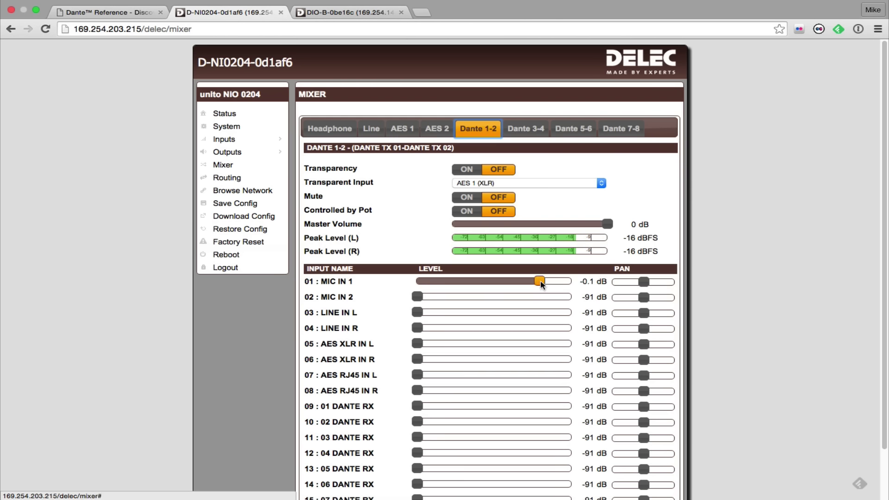
click(521, 129)
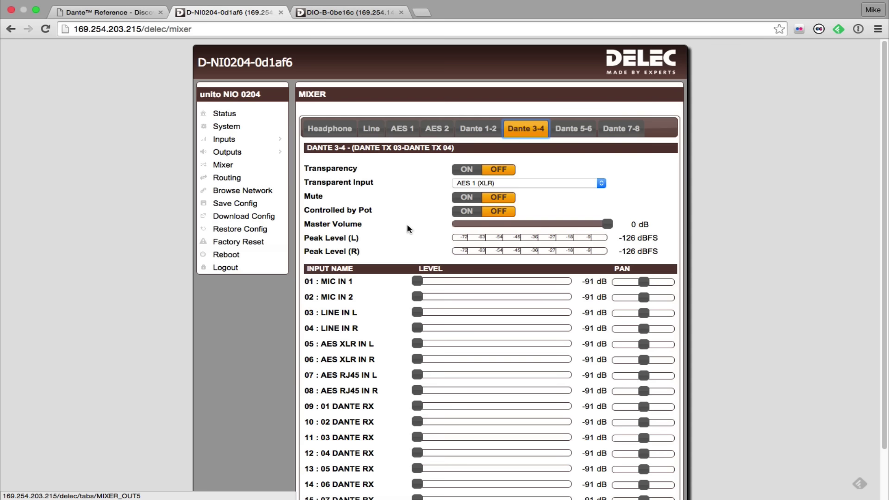
scroll(412, 210, down, 3)
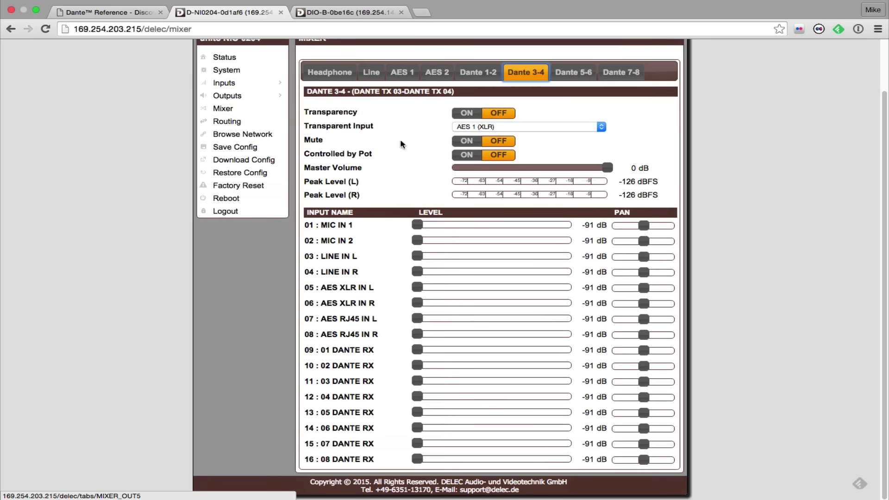
click(340, 74)
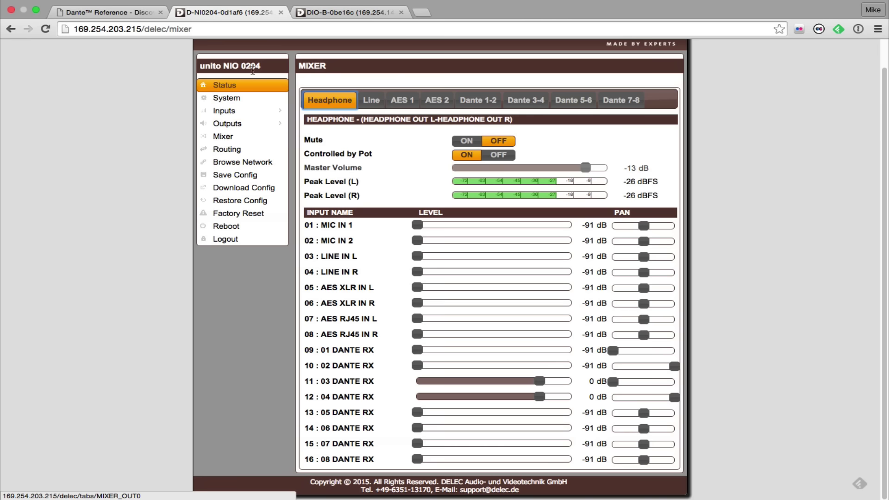
- Log in to the DIO-B web page in its browser tab with the unit's password
click(329, 12)
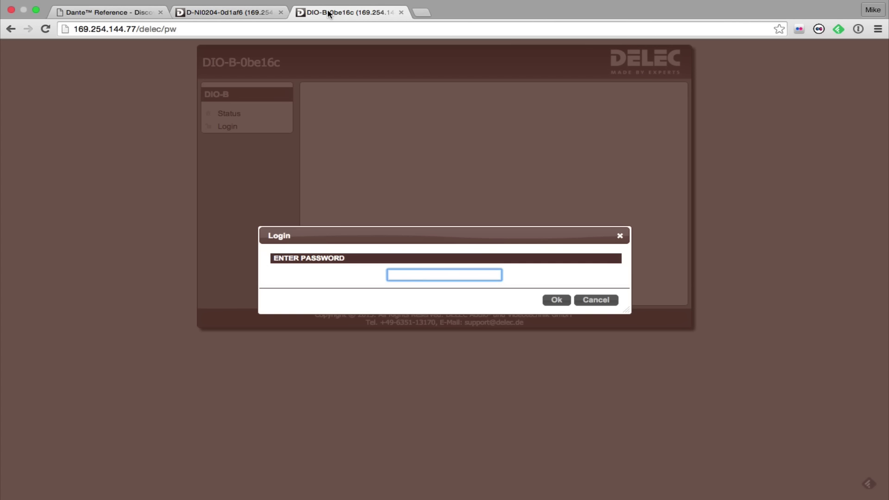
text(••••••••)
key(Return)
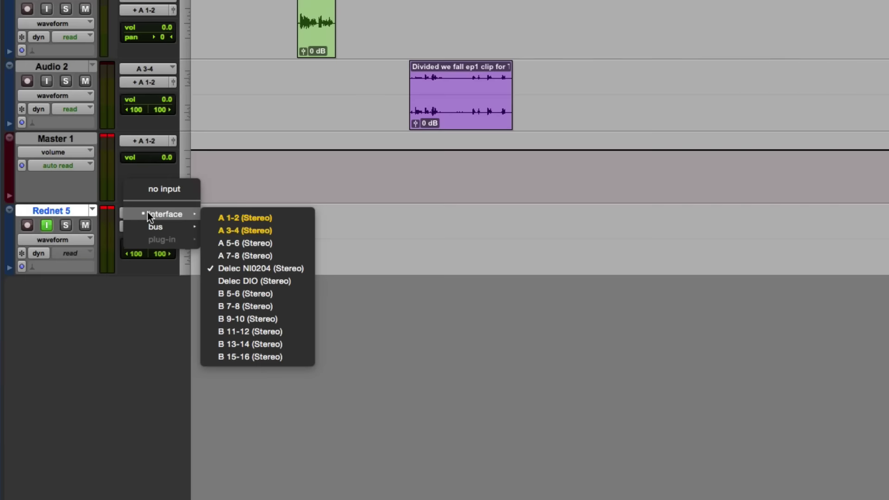
- In Pro Tools, route the Rednet 5 track's input to Delec DIO (Stereo)
click(224, 275)
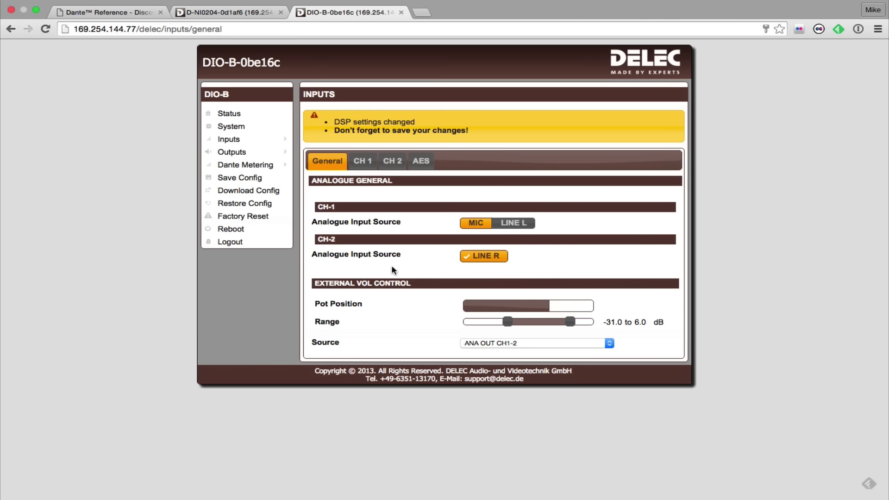
- Switch CH-1's analogue input source to LINE L and back to MIC, then view CH 1 microphone settings
key(Tab)
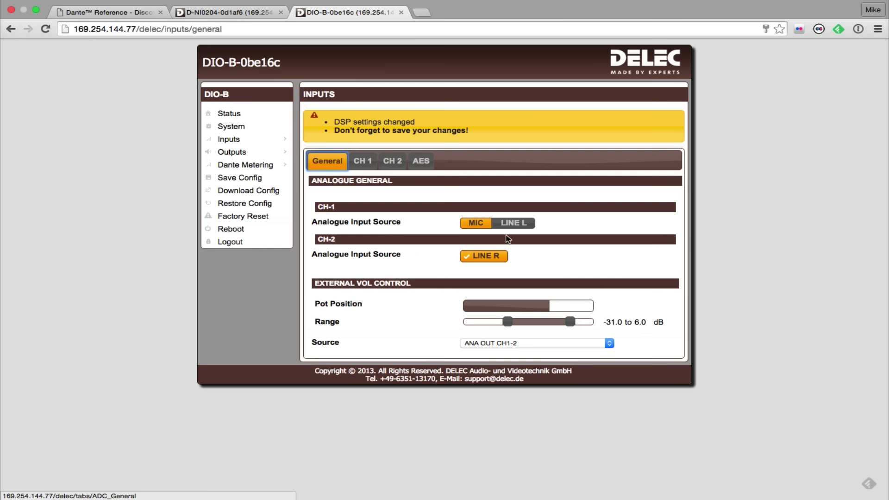
click(521, 226)
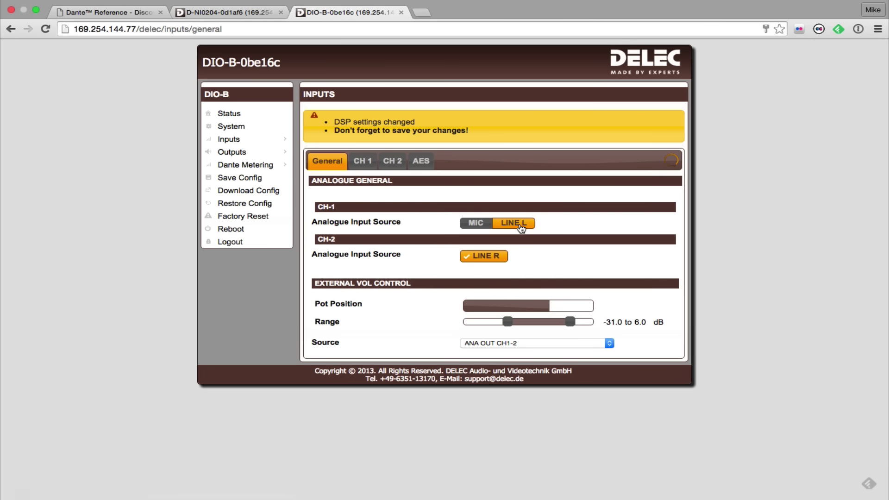
click(481, 225)
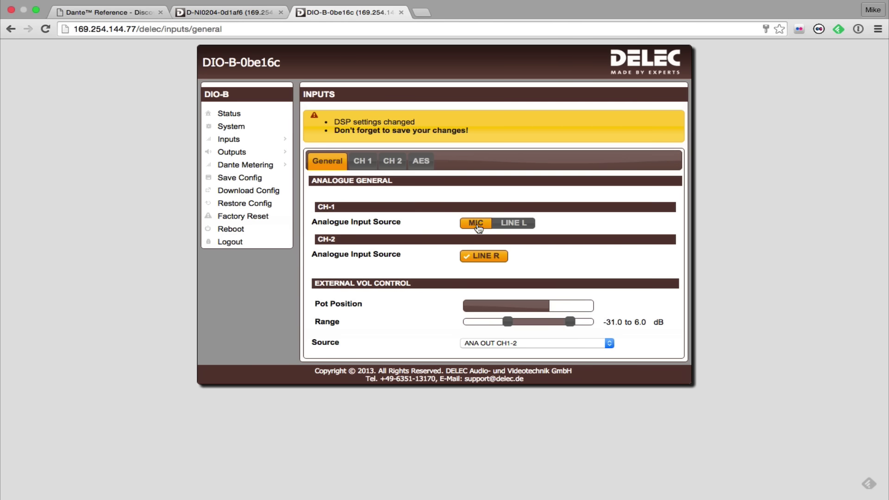
click(367, 163)
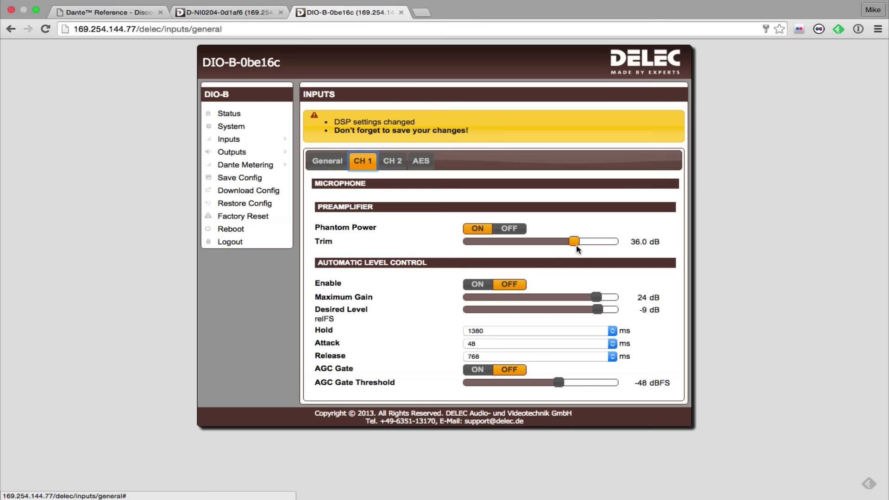
- Save the DIO-B configuration to the unit and show CH 1's microphone settings
click(235, 178)
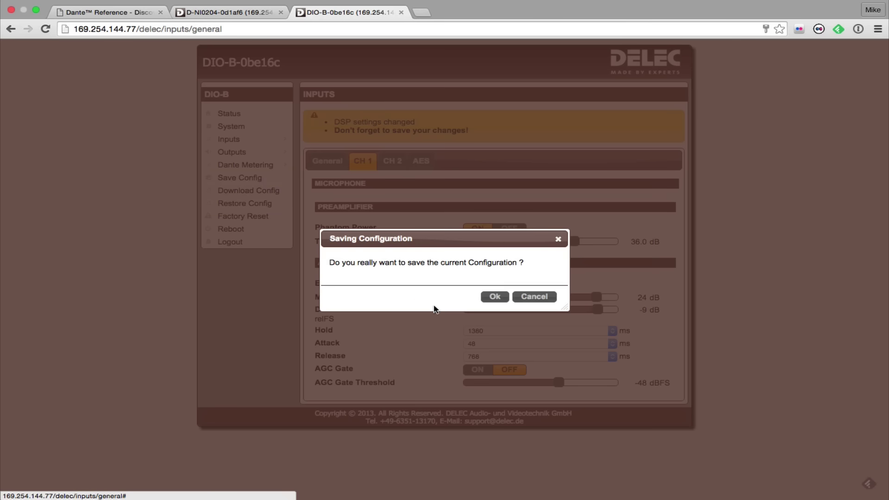
click(491, 297)
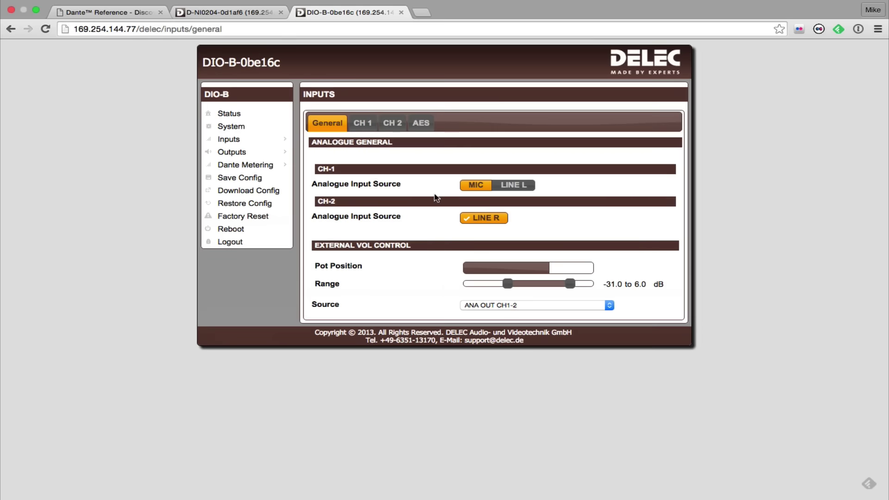
click(362, 125)
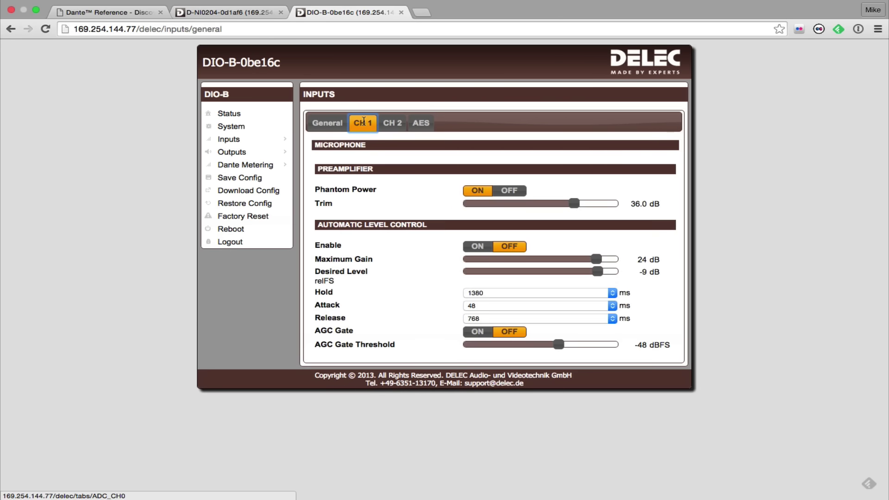
- Review CH 2 trim, AES lock and sync status, then CH 1 mic and level control settings
click(395, 123)
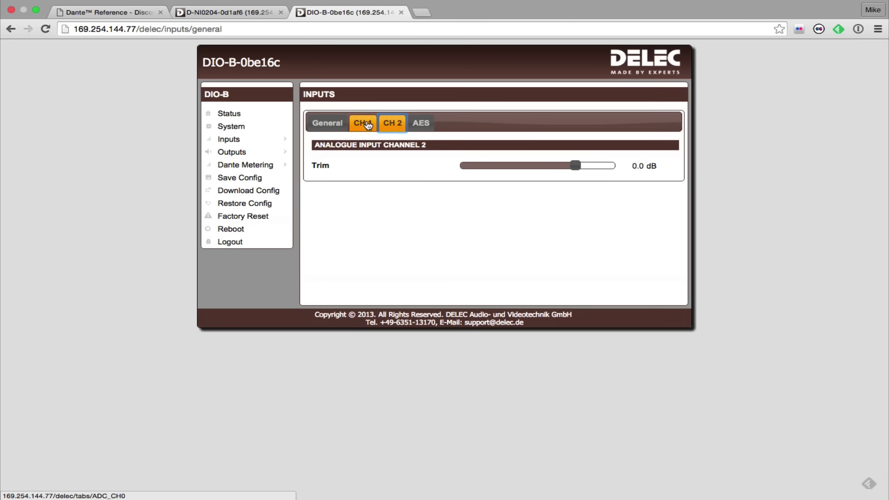
click(419, 123)
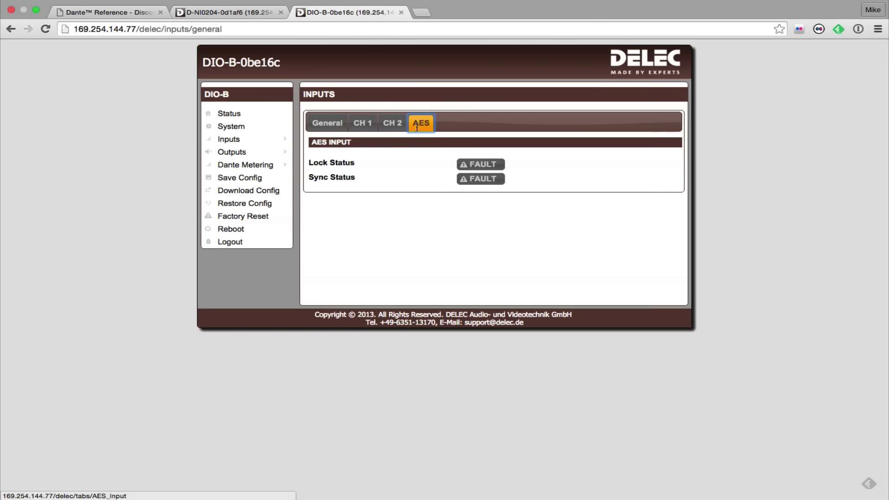
click(398, 126)
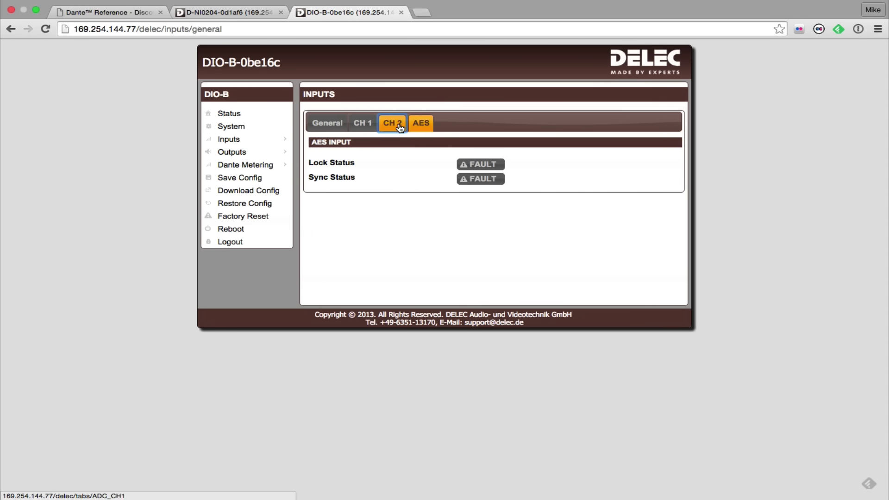
click(364, 126)
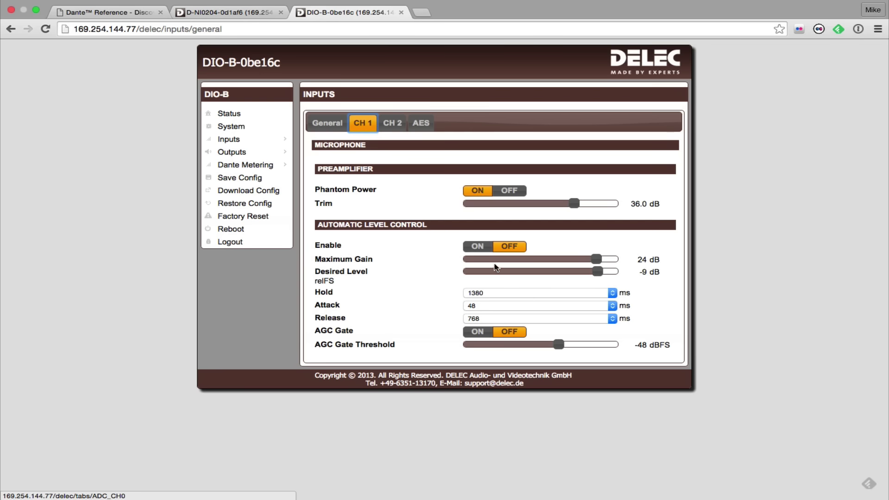
- Check the DIO-B Dante receiver peak meters and the general output settings
click(252, 166)
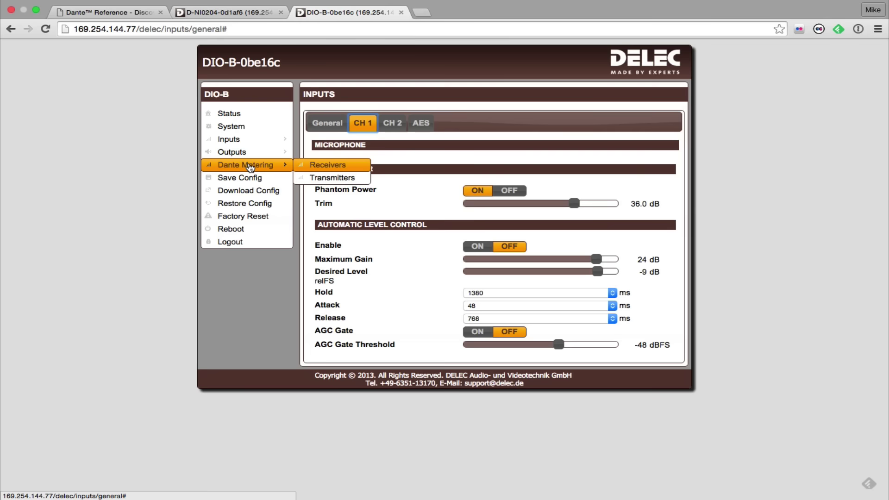
click(333, 171)
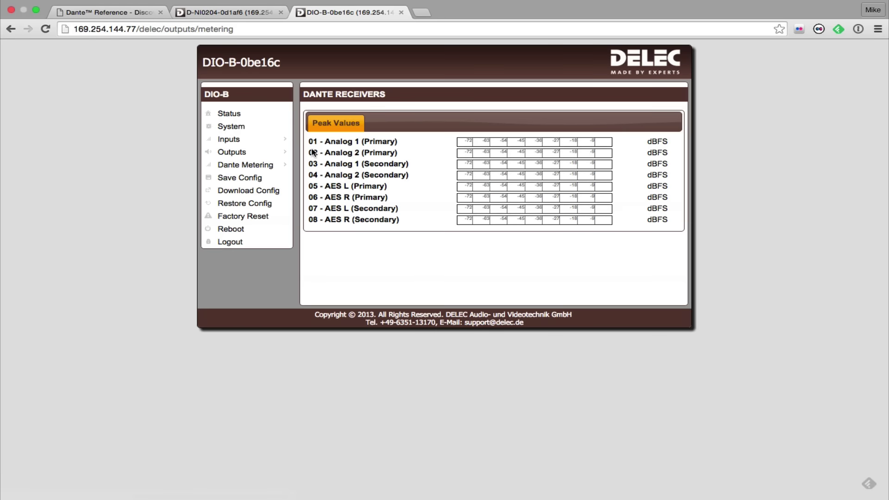
mouse_move(232, 139)
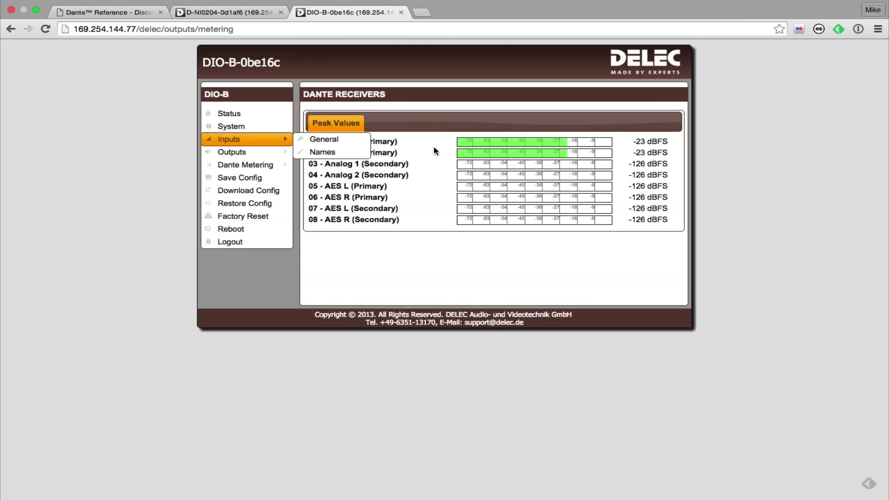
click(231, 151)
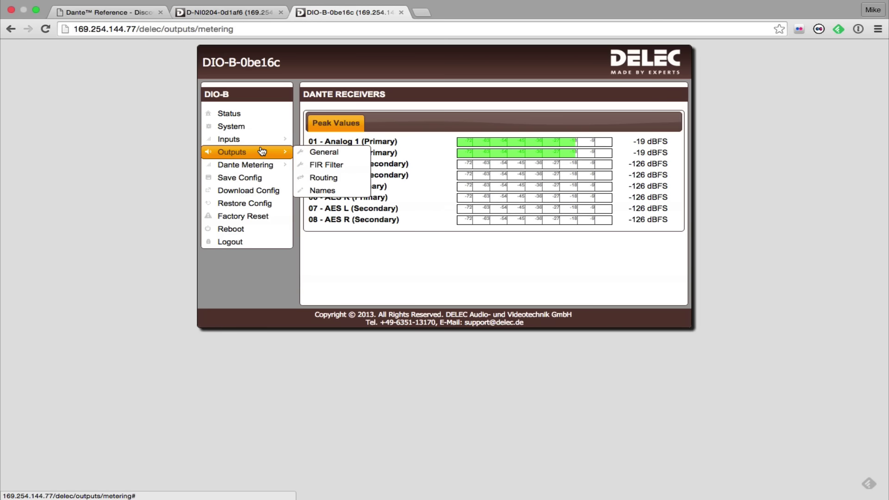
click(334, 154)
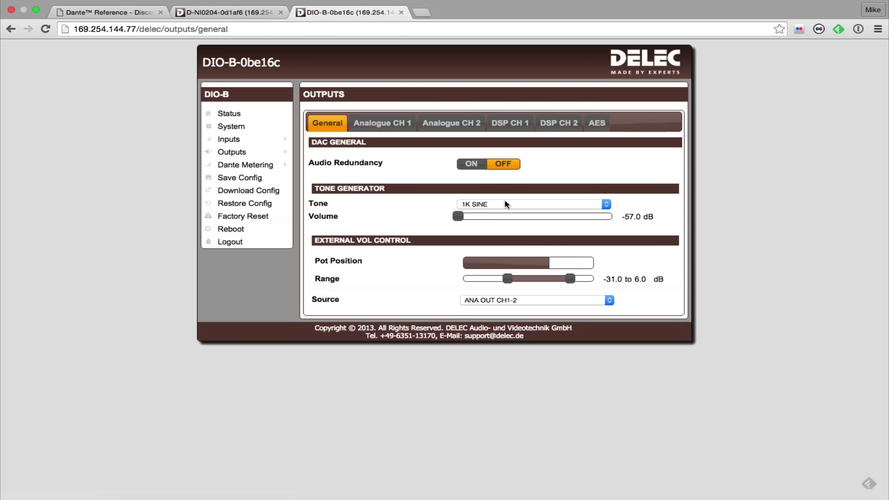
- Check the AES output status, return to General outputs, then go to the NI0204 Mixer page
key(Left)
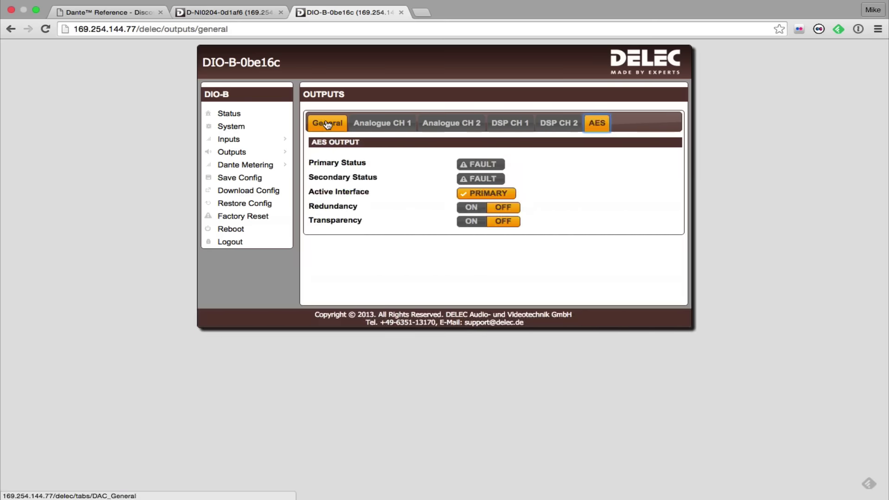
click(328, 124)
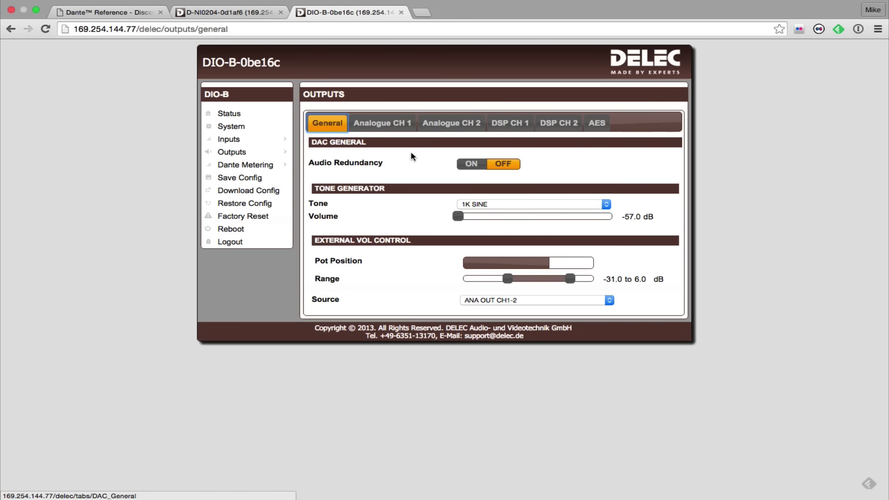
click(222, 12)
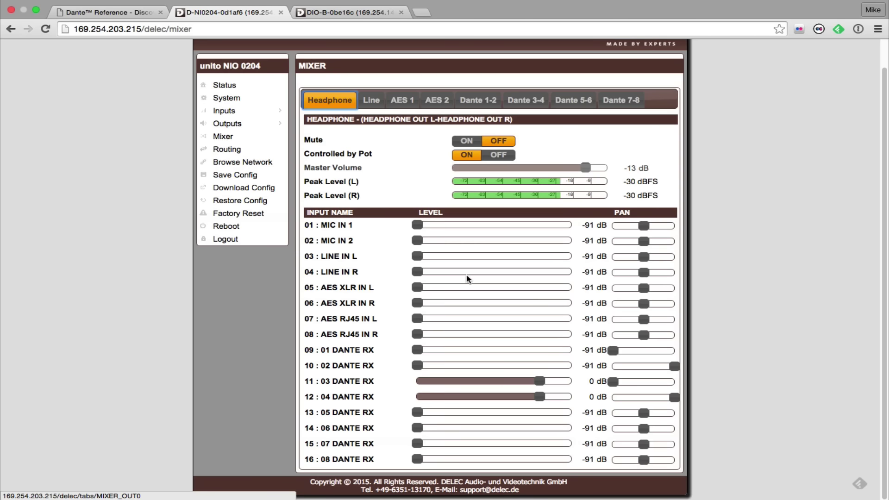
scroll(466, 276, down, 1)
scroll(467, 278, up, 1)
scroll(407, 310, down, 1)
scroll(430, 319, up, 1)
scroll(504, 250, up, 1)
scroll(505, 250, down, 1)
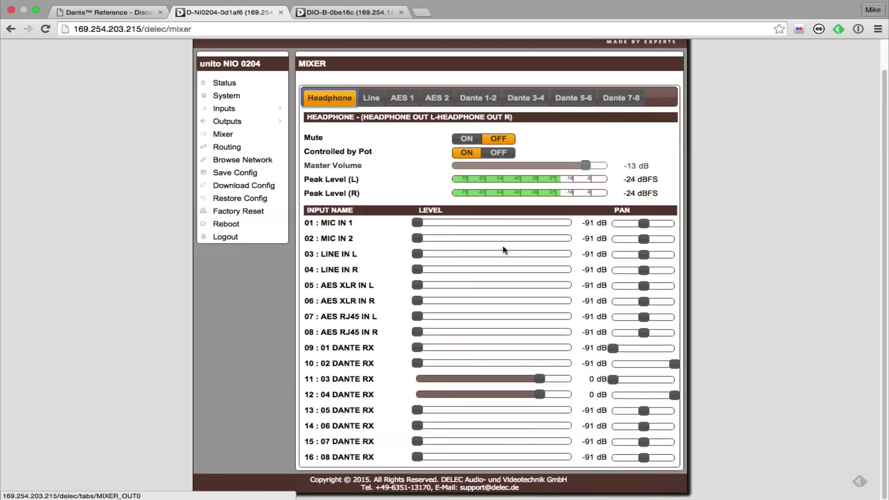
scroll(505, 250, up, 1)
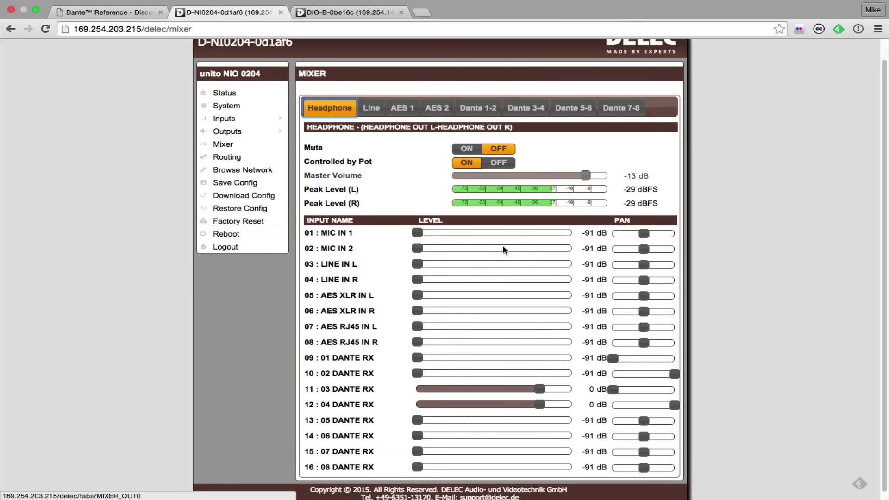
scroll(504, 250, up, 1)
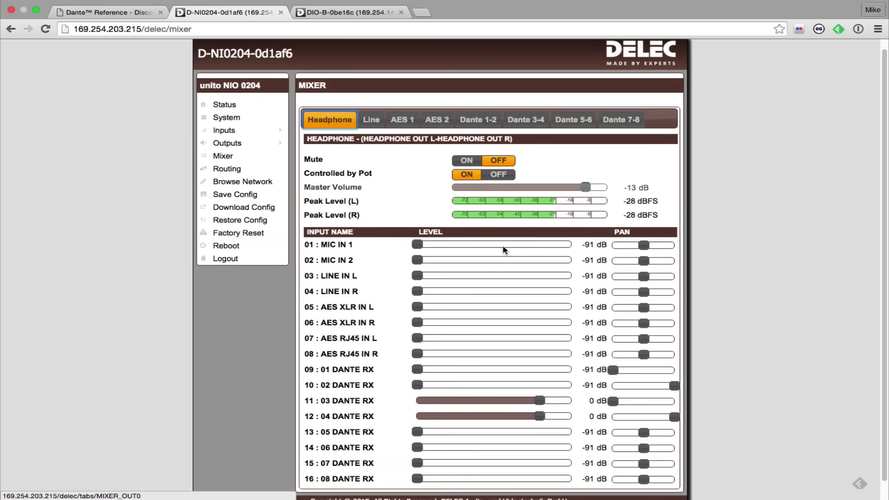
scroll(504, 250, down, 1)
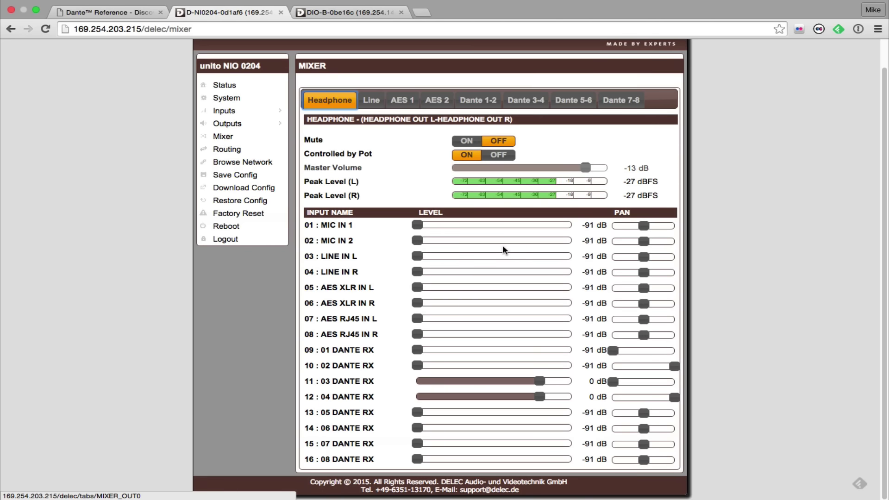
scroll(504, 249, up, 2)
scroll(504, 250, down, 1)
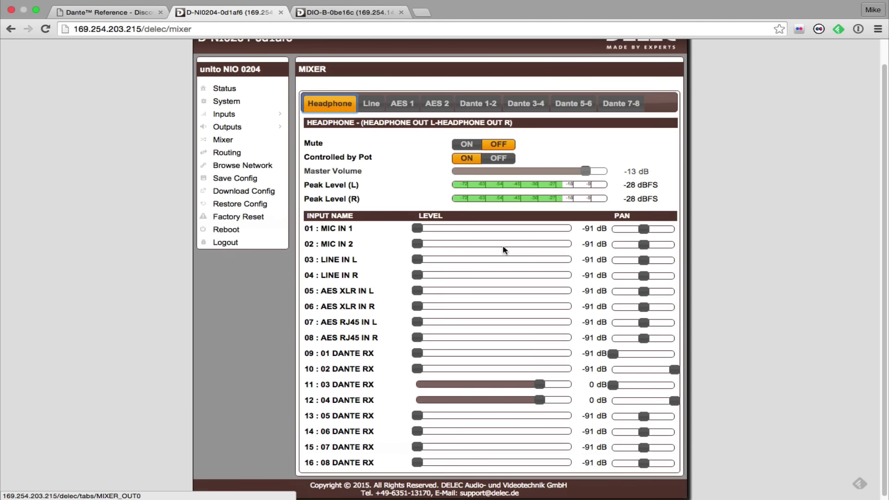
scroll(505, 250, down, 1)
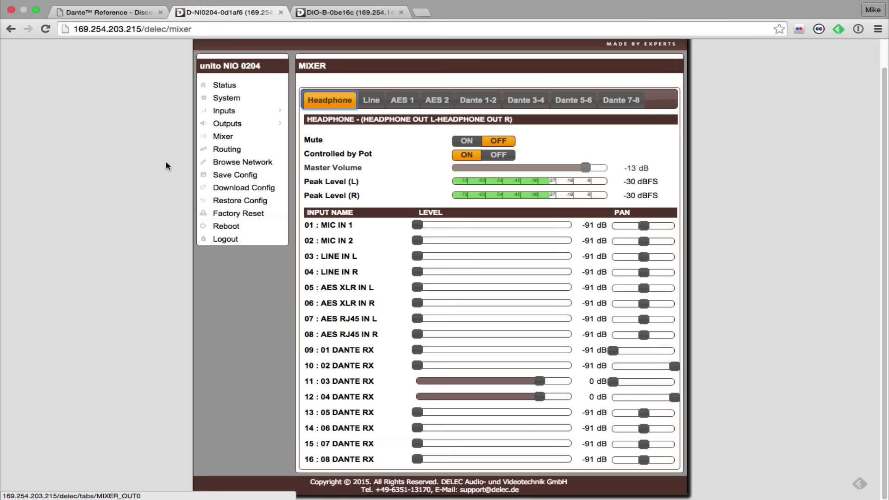
scroll(426, 90, up, 1)
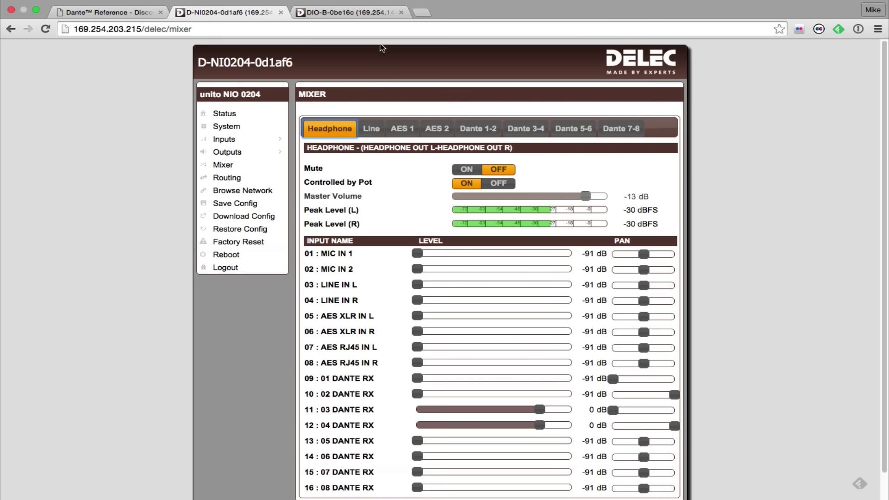
- Return to the DIO-B page's Inputs > General showing CH 1 phantom power on and 36.0 dB trim
click(352, 15)
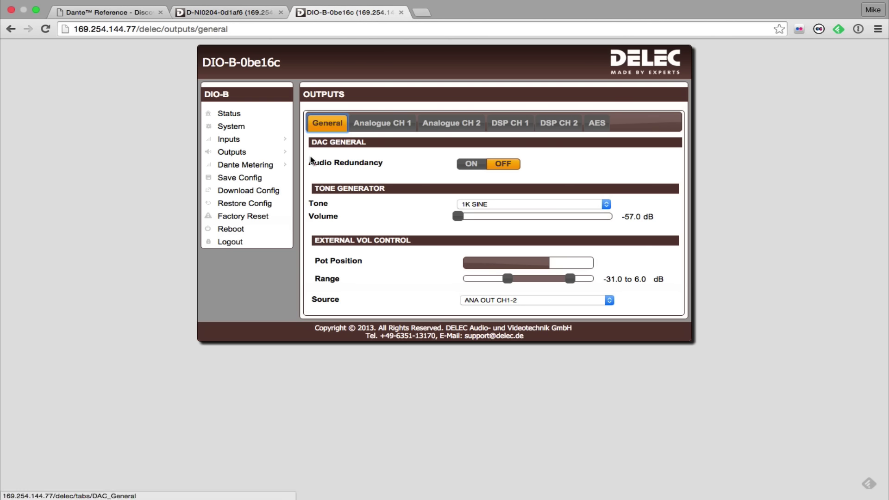
mouse_move(283, 151)
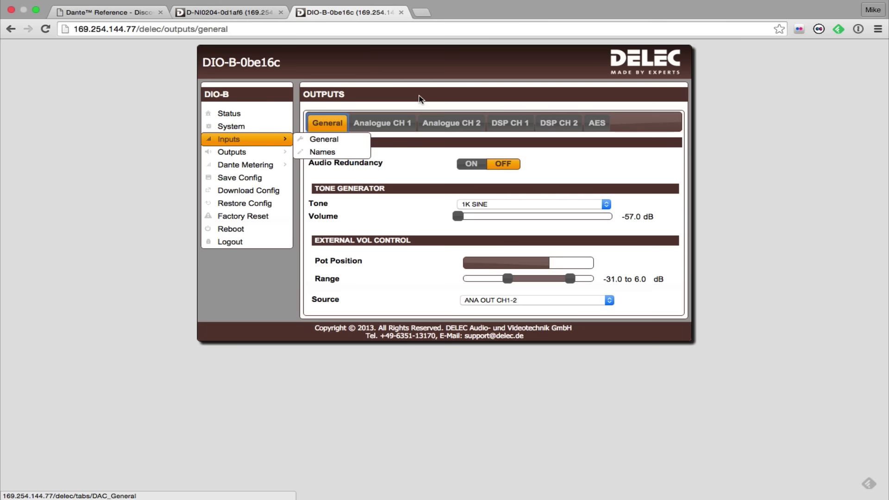
click(324, 138)
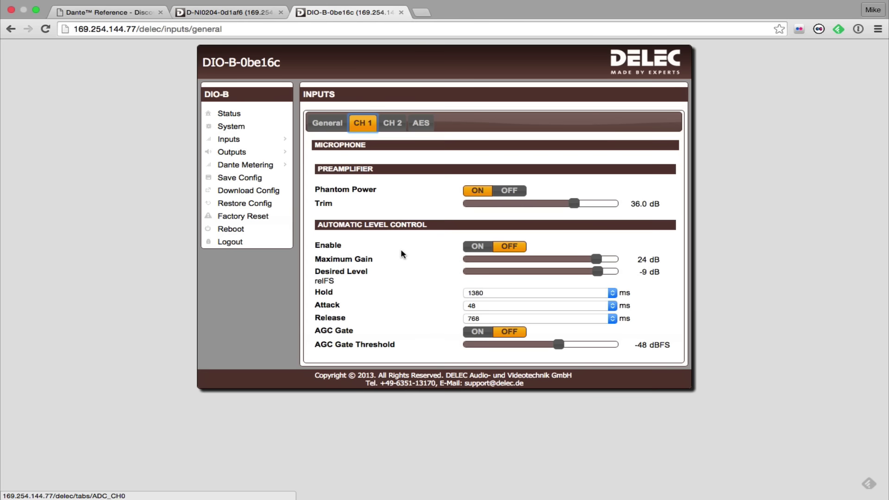